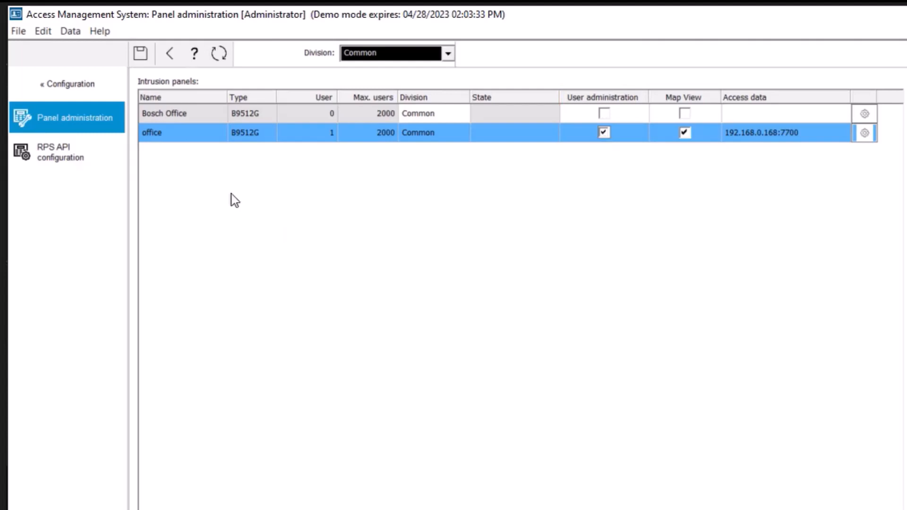
Save the office panel's user administration setting and accept overwriting its existing panel users.
left_click(140, 55)
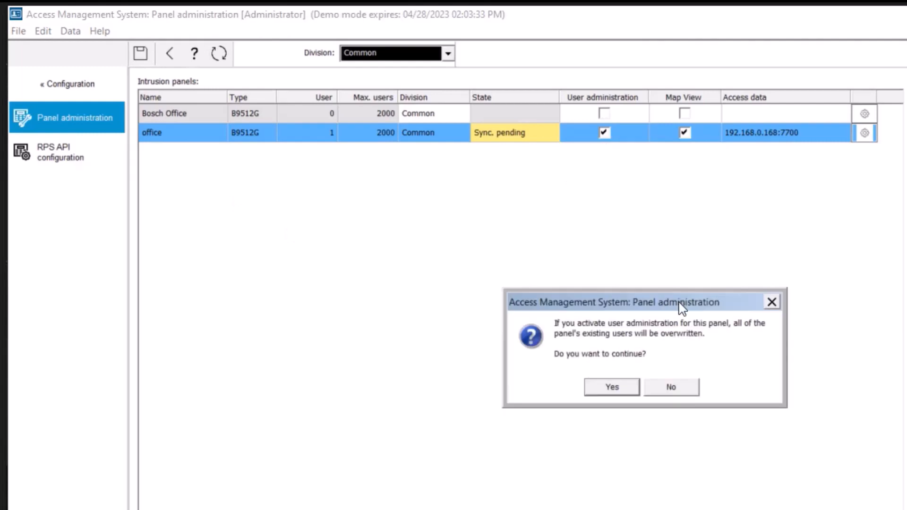
left_click_drag(616, 262, 546, 196)
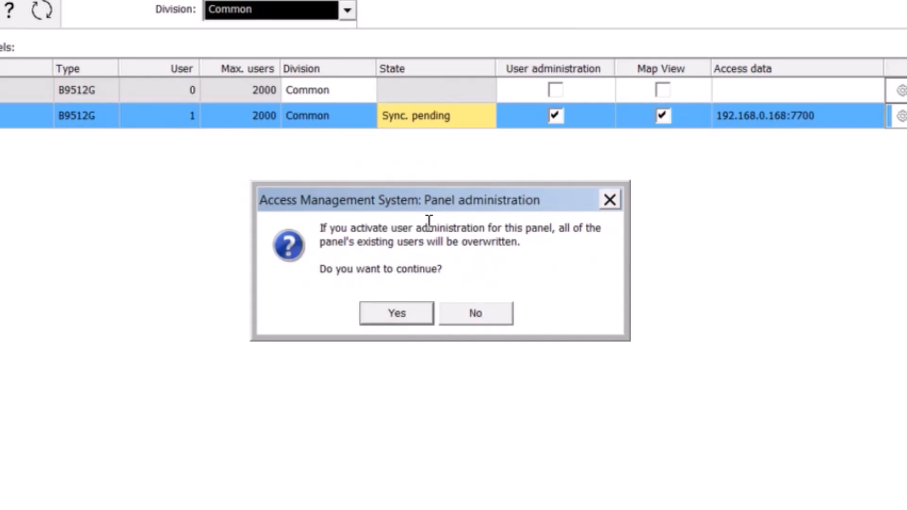
left_click(397, 317)
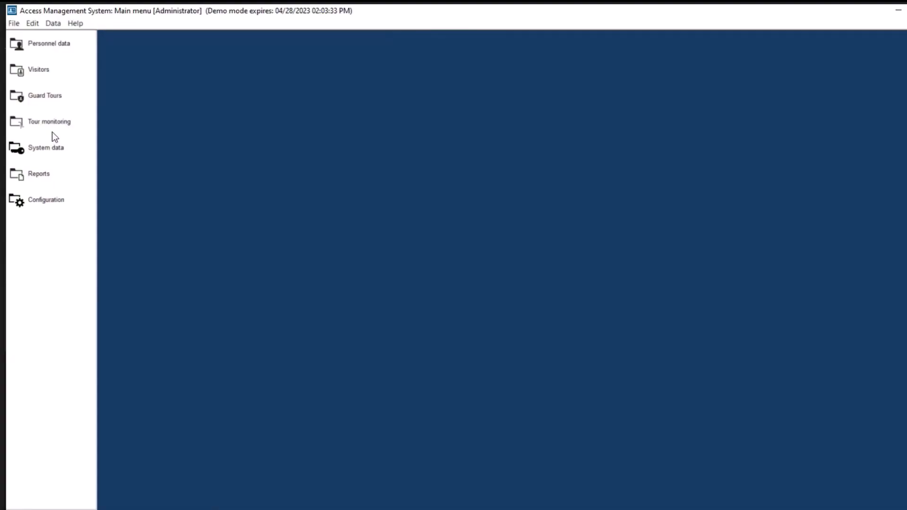
Start a new panel authorization profile named 'School 1' under System data.
left_click(52, 147)
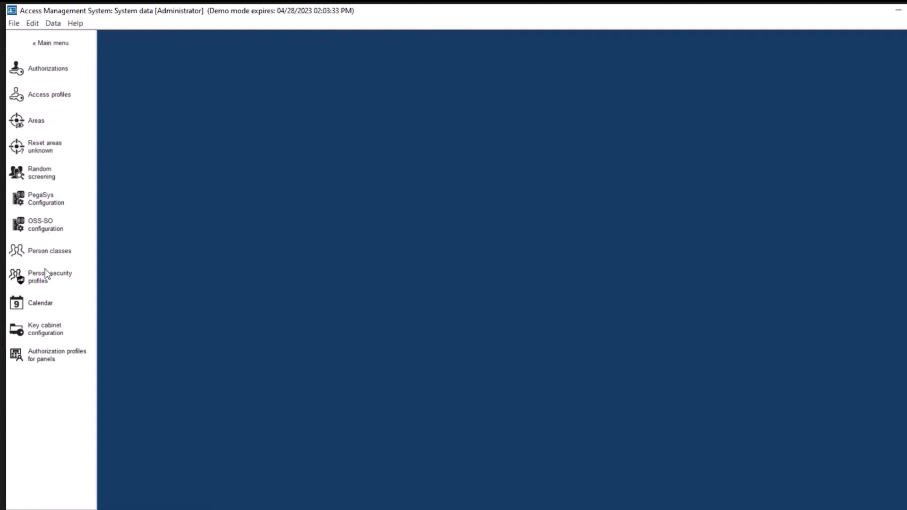
left_click(44, 358)
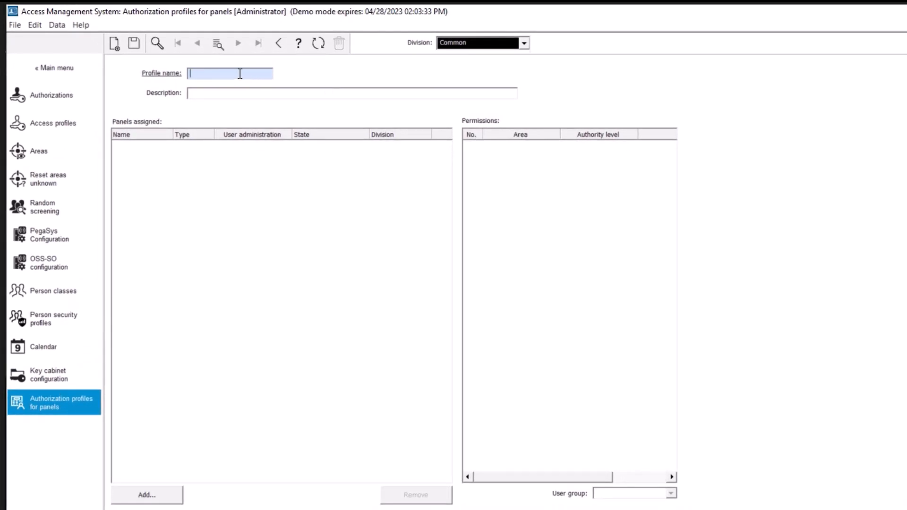
type("Scho")
type("ol")
type(" 1")
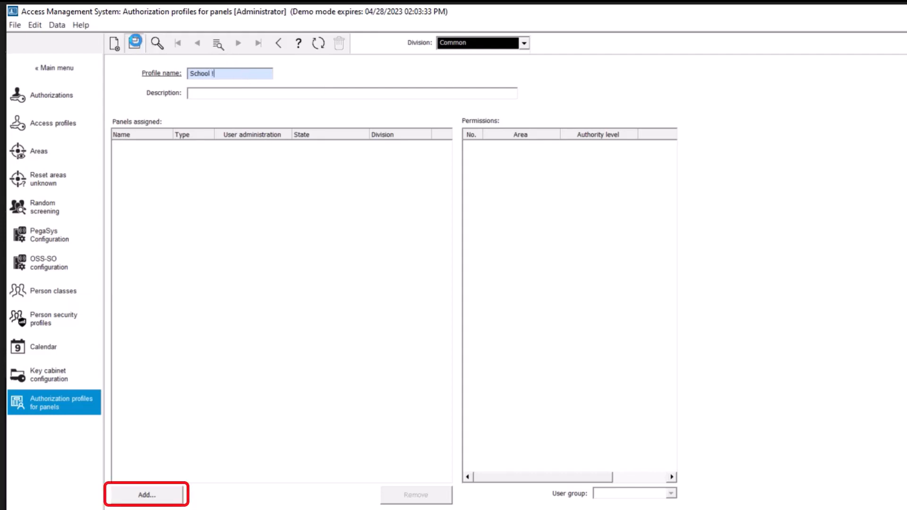
Assign the office panel to the 'School 1' profile and save it.
left_click(149, 494)
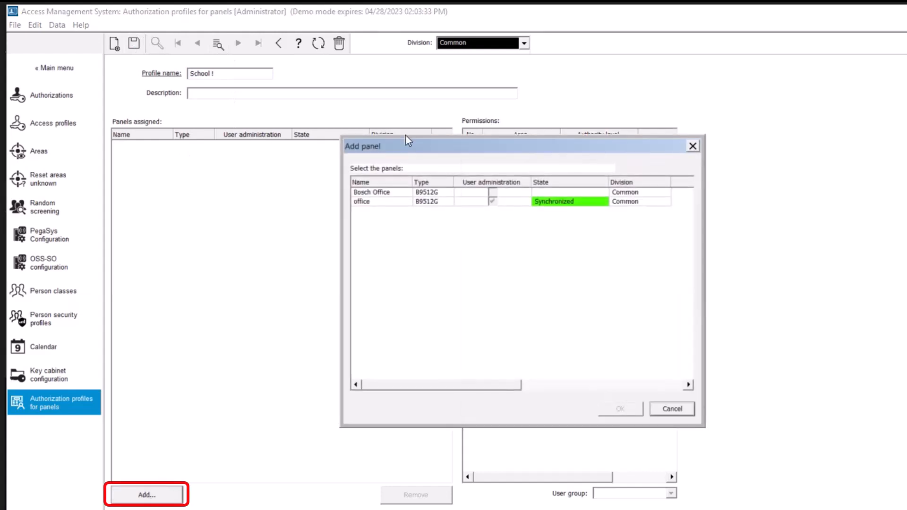
left_click_drag(479, 146, 430, 108)
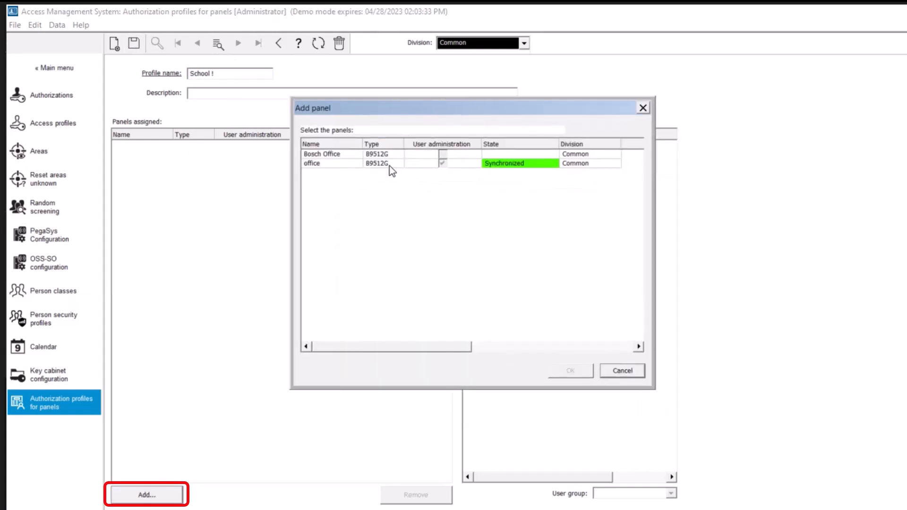
left_click(345, 164)
left_click(589, 373)
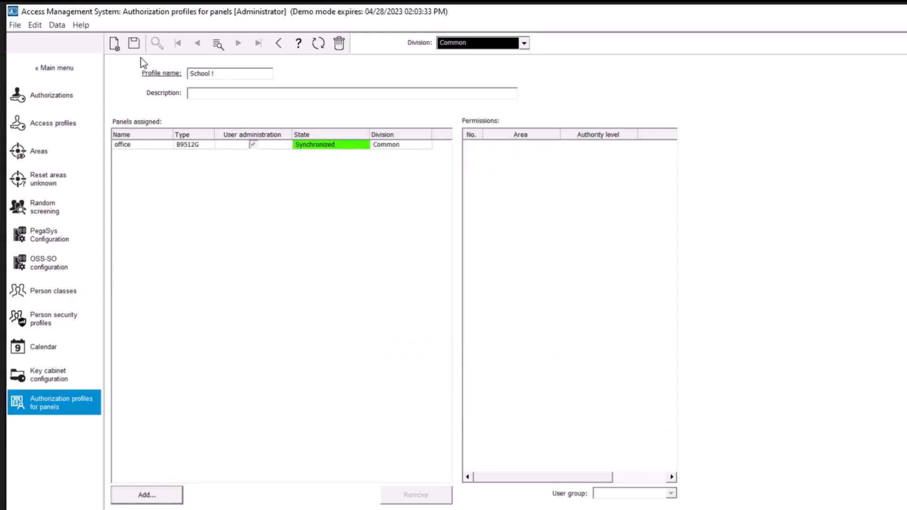
left_click(134, 46)
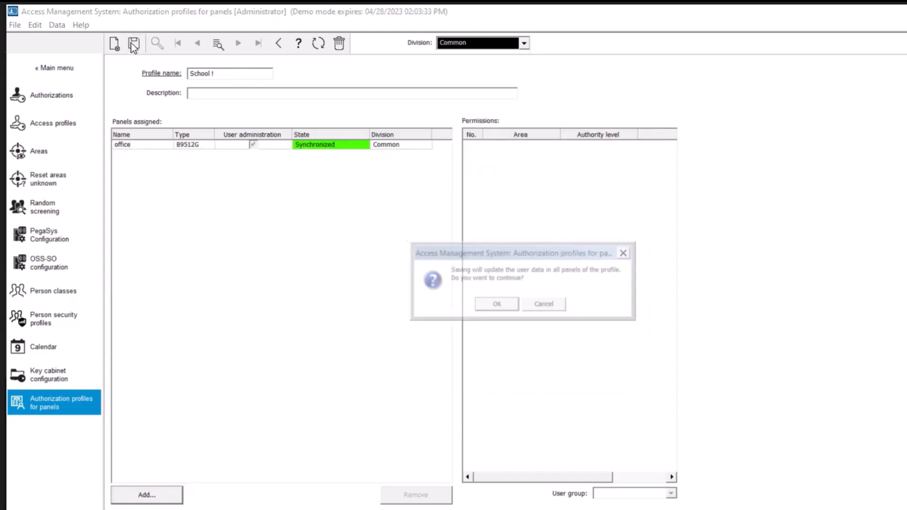
Confirm the profile update, then give the office panel's SHIPPING ROOM area Auth Level 1.
left_click(487, 304)
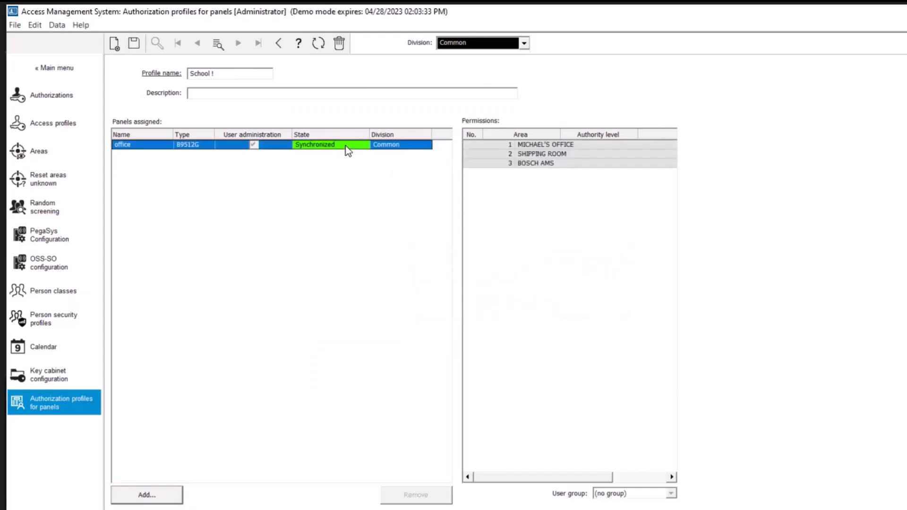
left_click(344, 146)
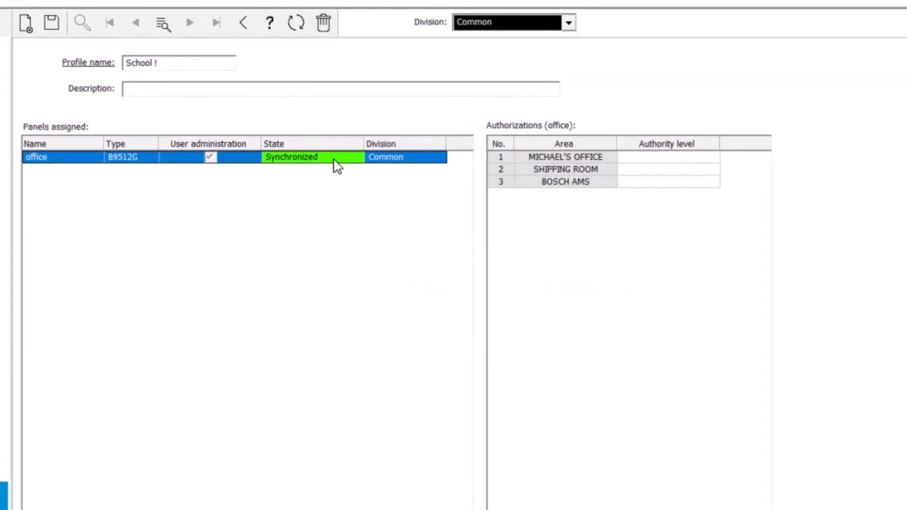
left_click(698, 159)
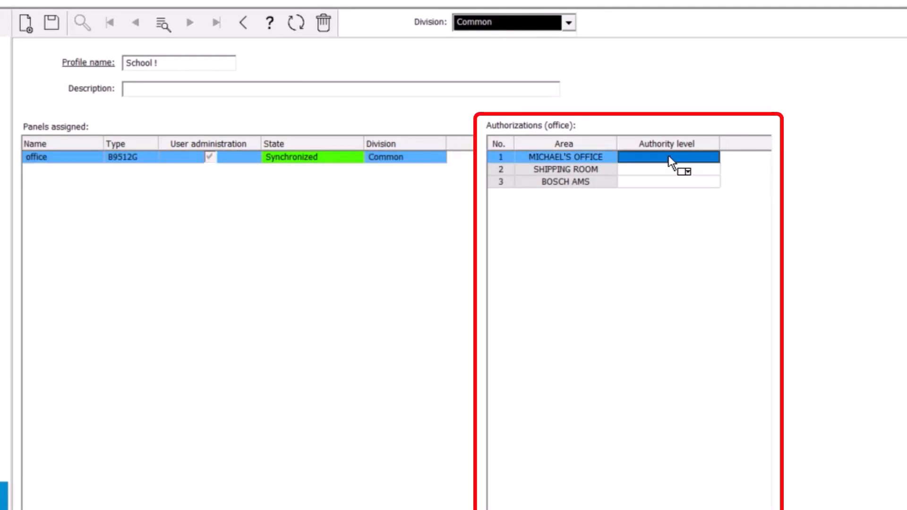
left_click(678, 170)
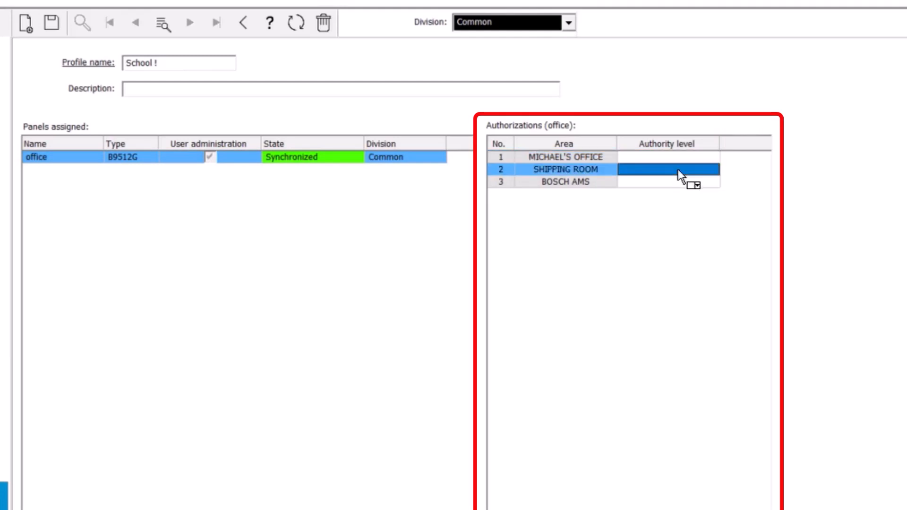
left_click(704, 170)
left_click(710, 173)
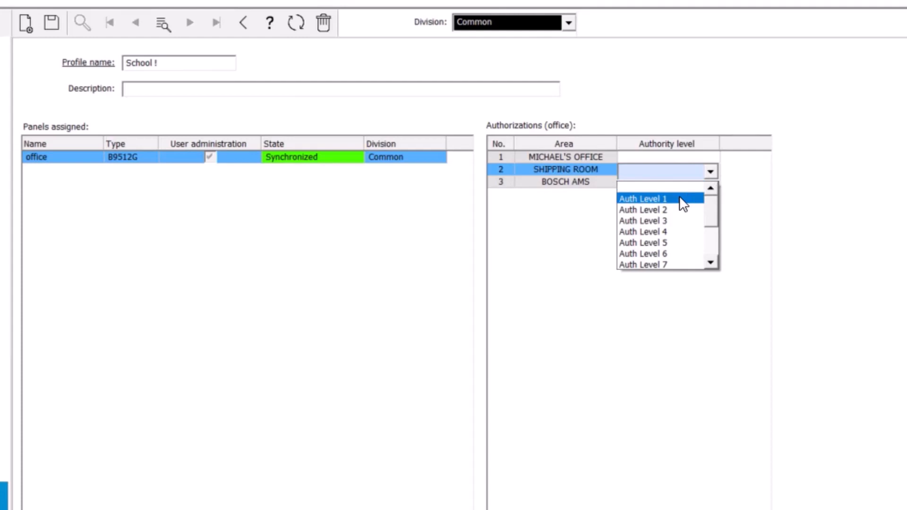
left_click(682, 199)
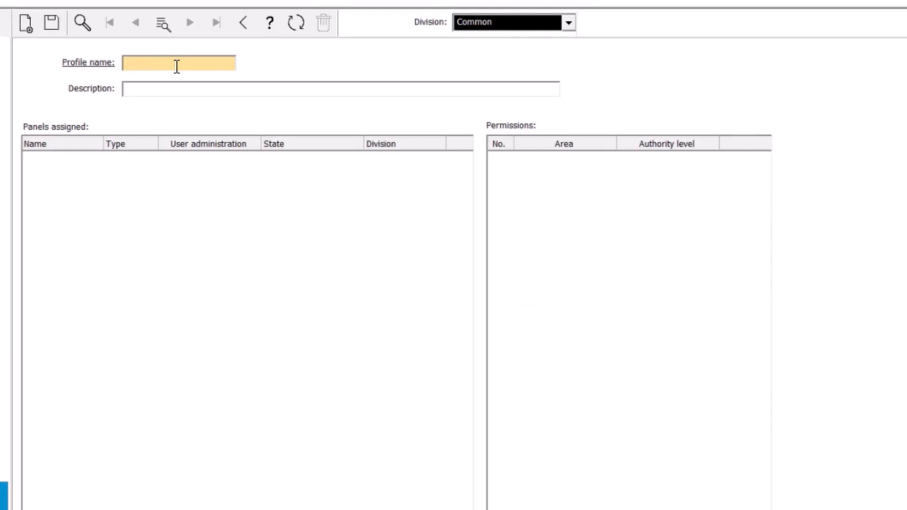
Search all panel profiles with '*' and open the All Schoolls profile from the results.
left_click(177, 67)
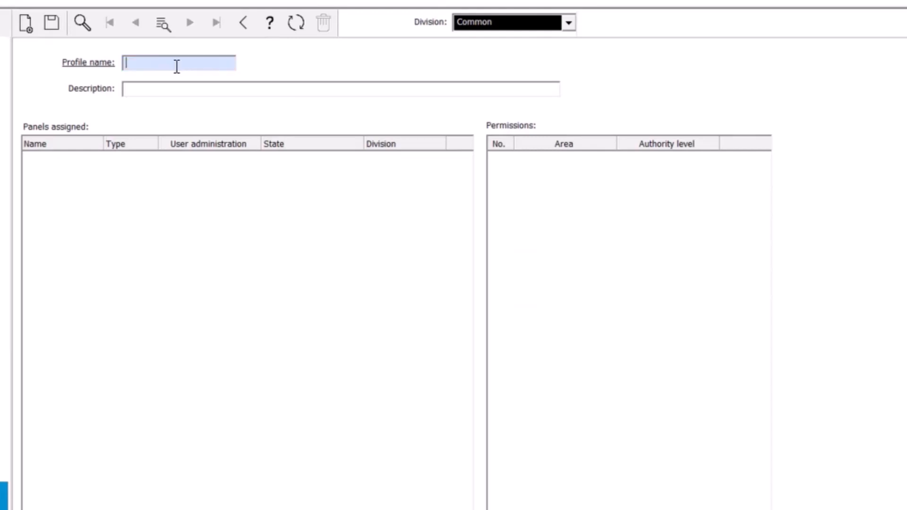
type("*")
key("Return")
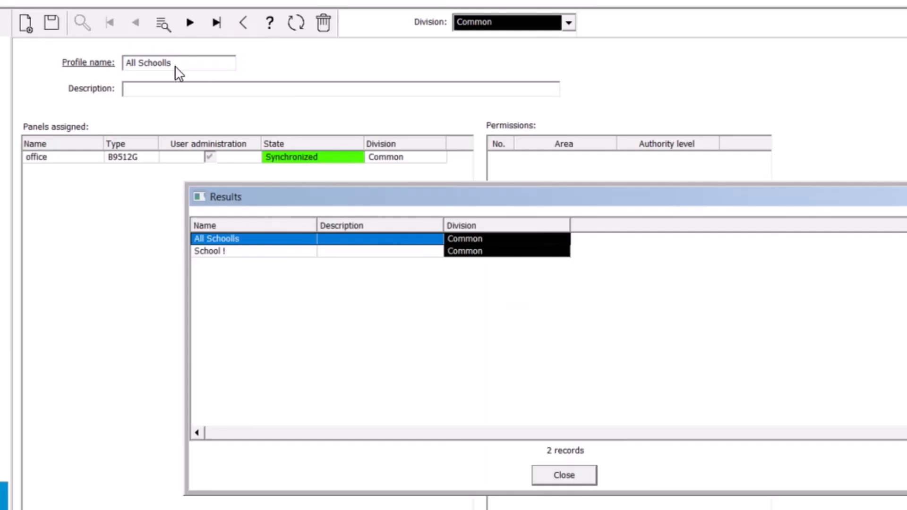
double_click(258, 238)
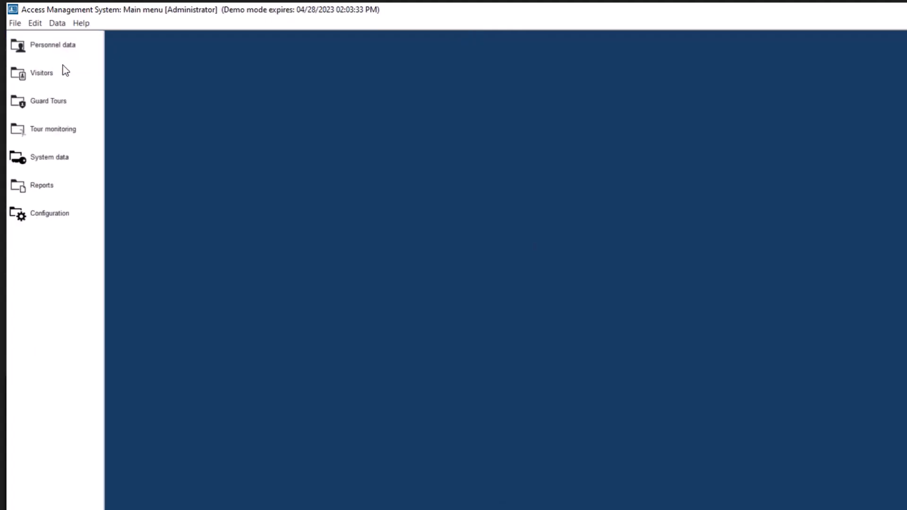
Open the Cards page under Personnel data.
left_click(50, 45)
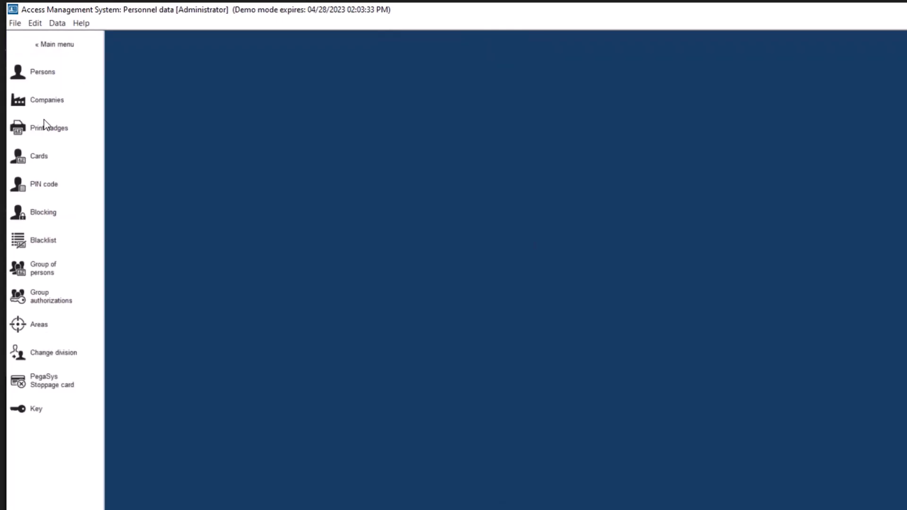
left_click(38, 154)
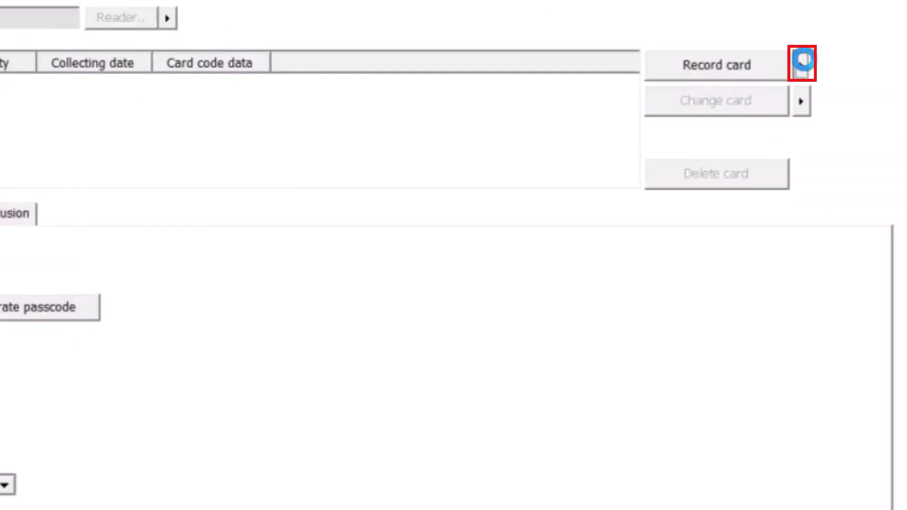
Switch card recording to Dialog (Wiegand) and record a new IClass card, entering its card number.
left_click(803, 60)
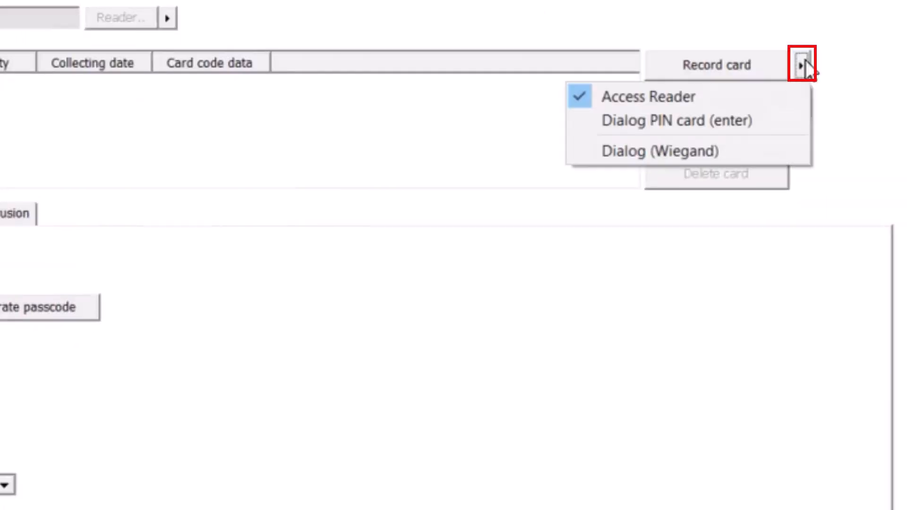
left_click(739, 142)
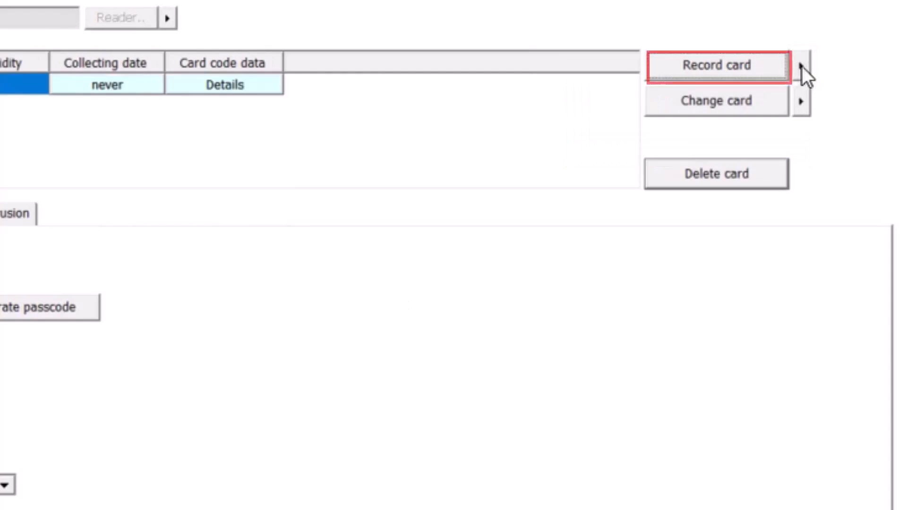
left_click(708, 68)
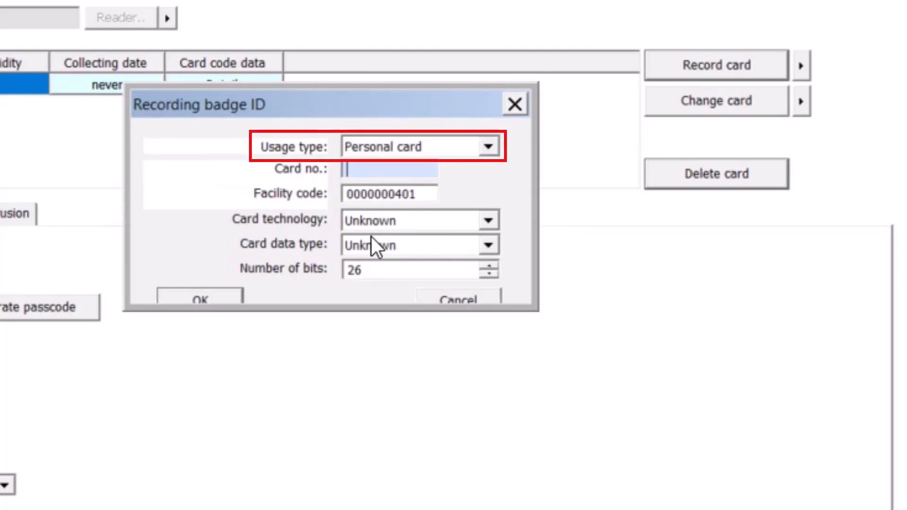
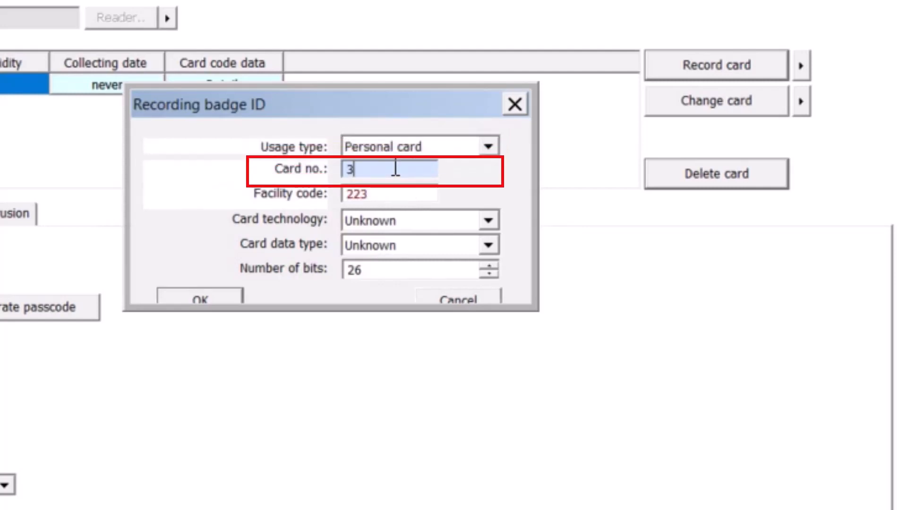
left_click(487, 226)
left_click(439, 320)
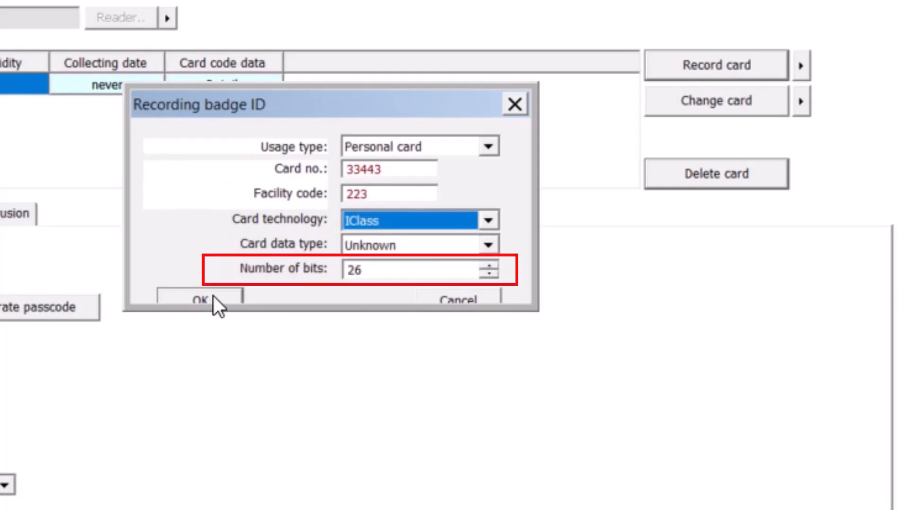
left_click(212, 297)
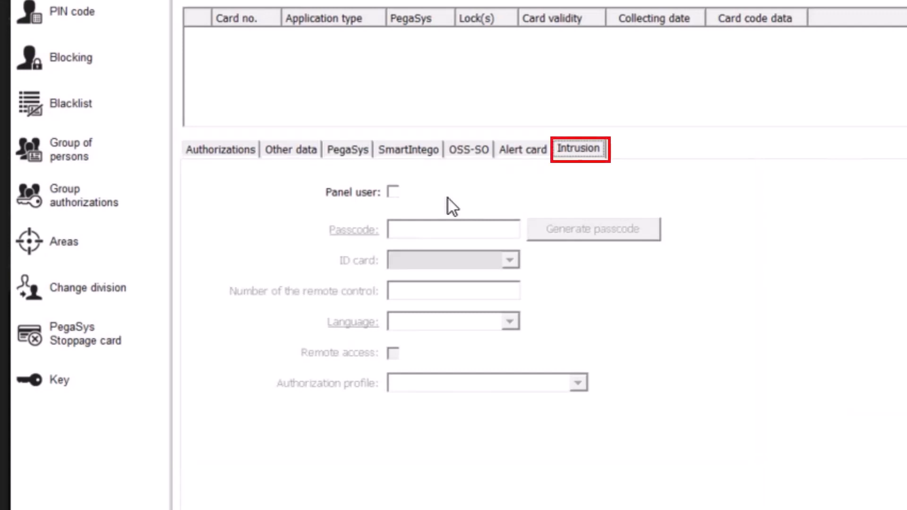
Make the person a panel user with a passcode and their recorded card as ID card.
left_click(393, 191)
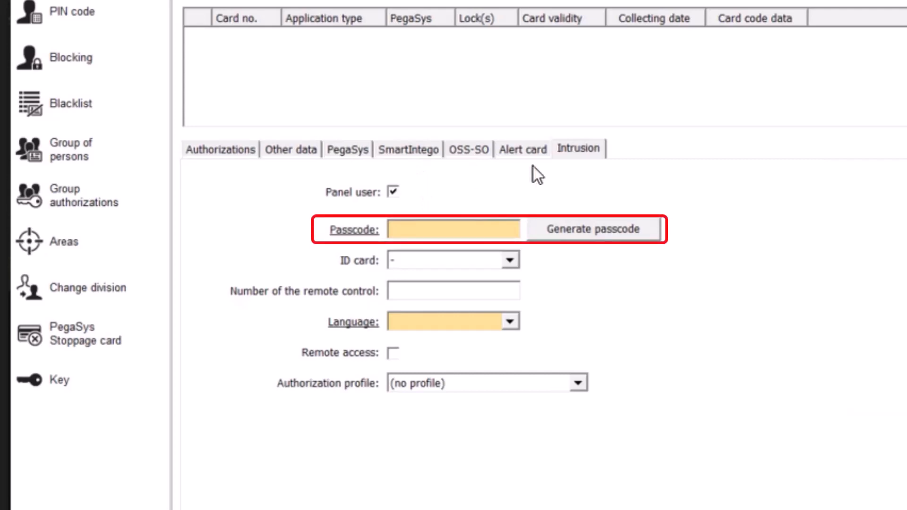
left_click(462, 228)
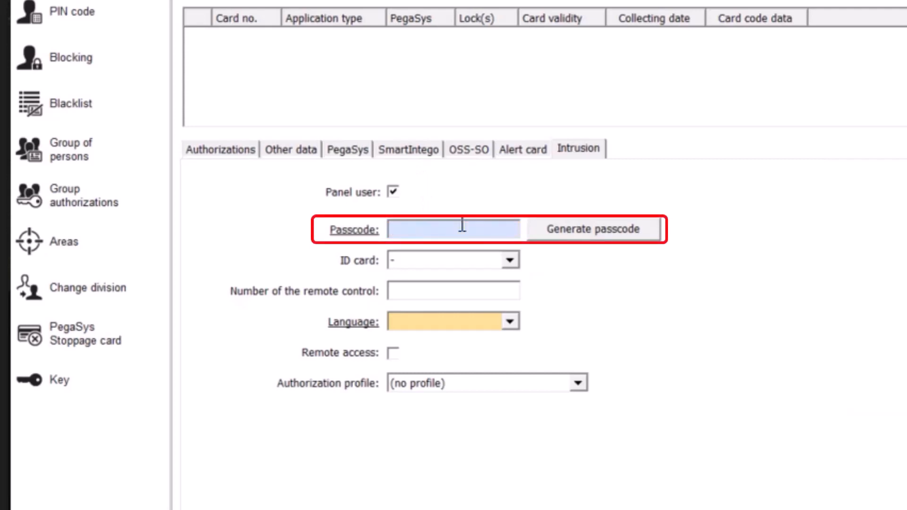
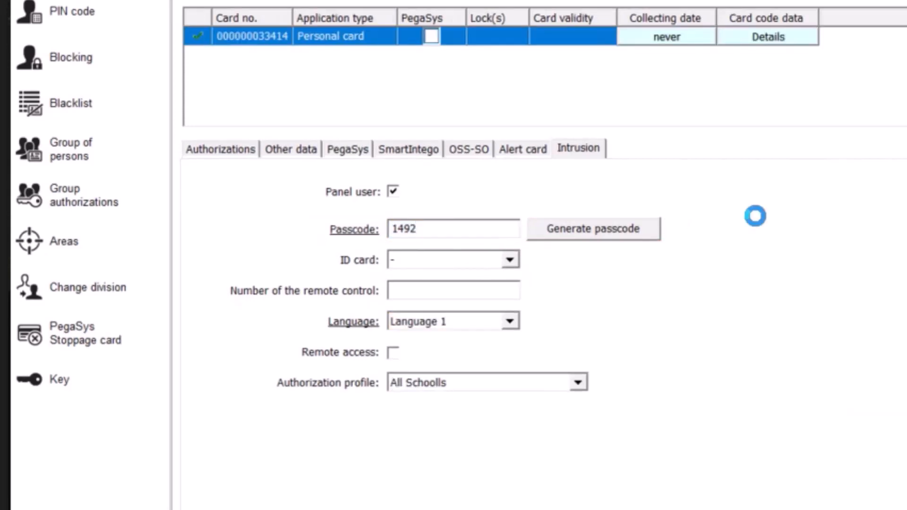
left_click(510, 261)
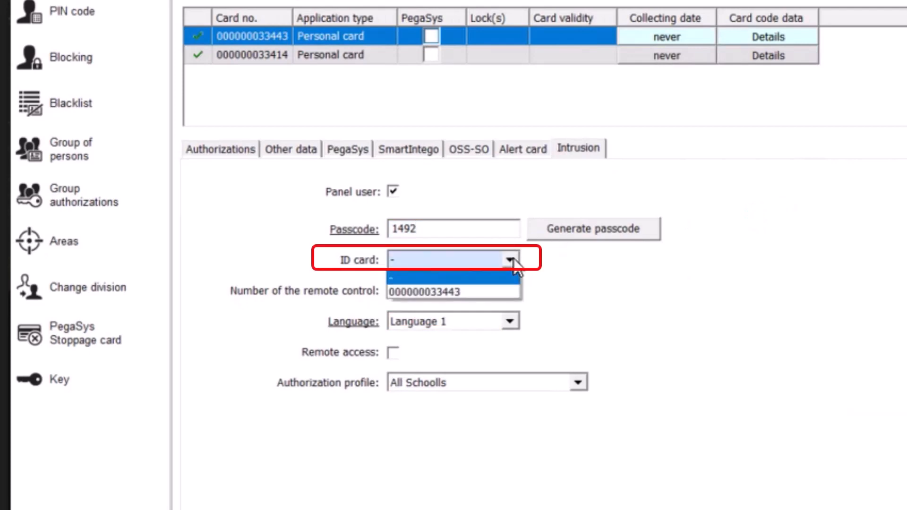
left_click(504, 290)
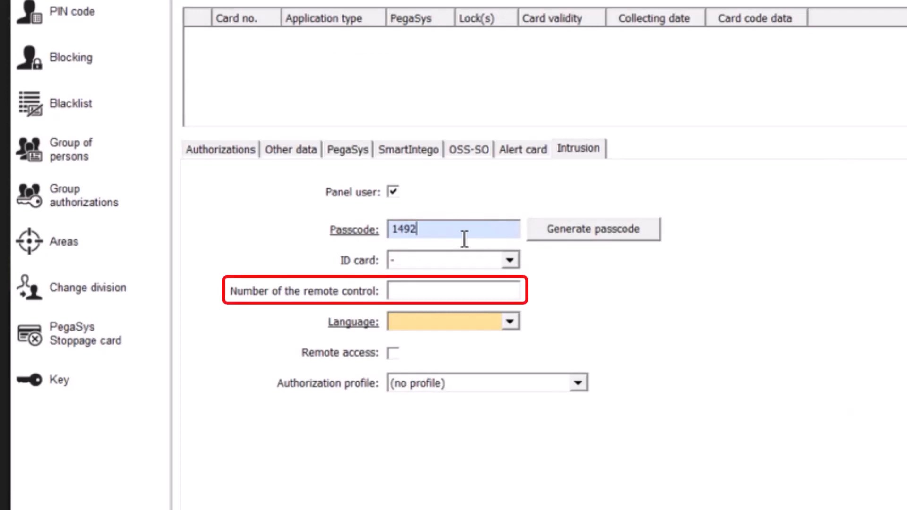
Set the person's panel language to Language 1 and authorization profile to All Schoolls.
left_click(510, 322)
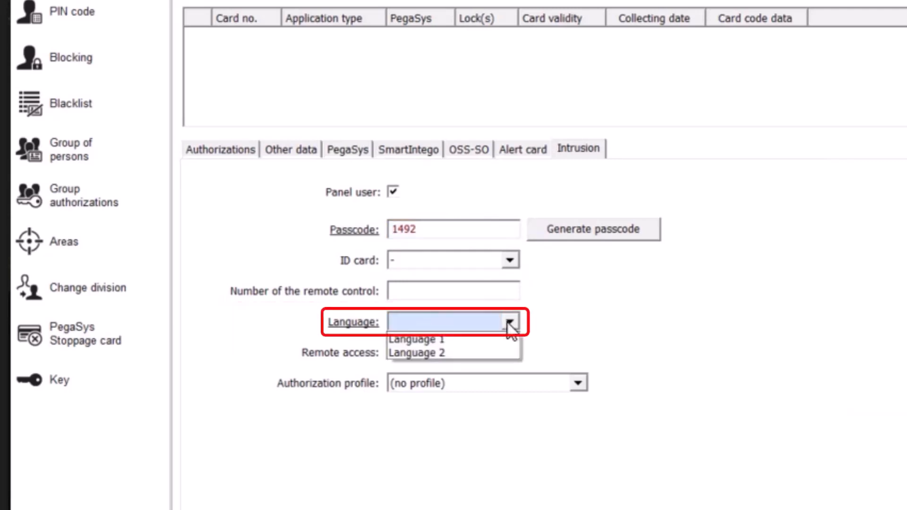
left_click(500, 341)
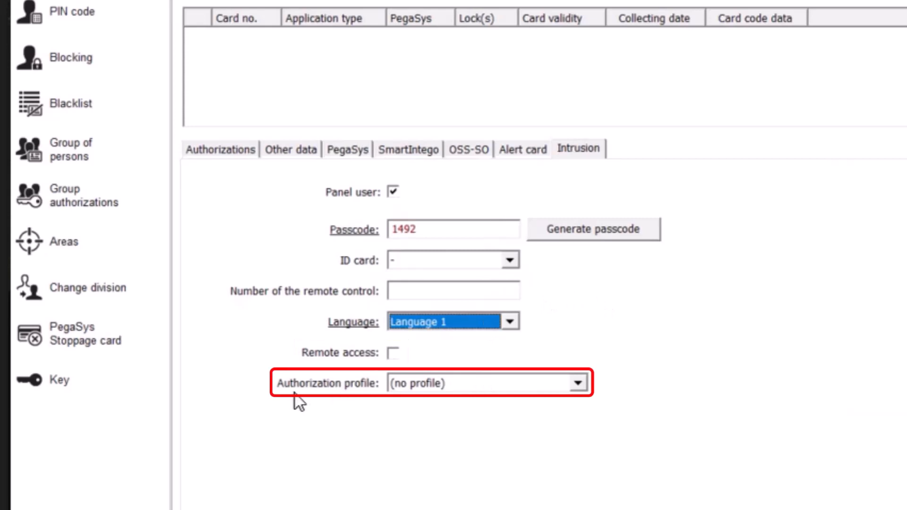
left_click(578, 383)
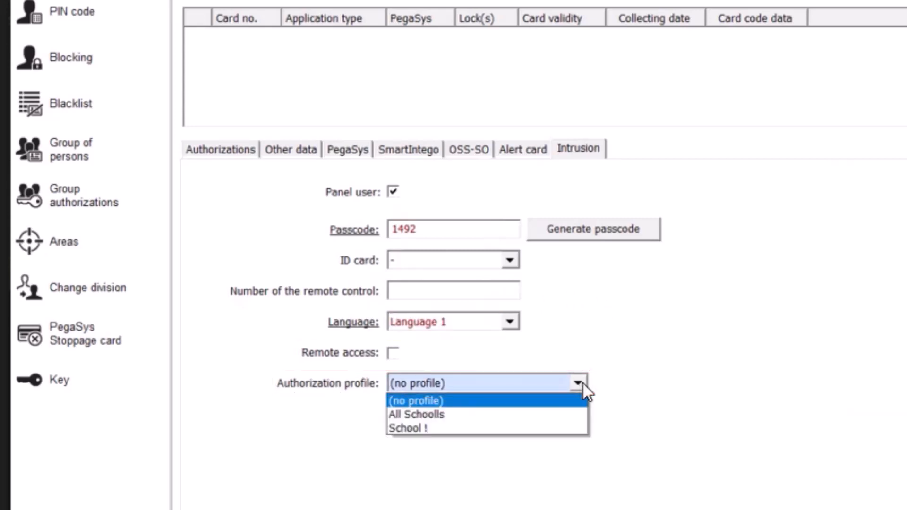
left_click(556, 414)
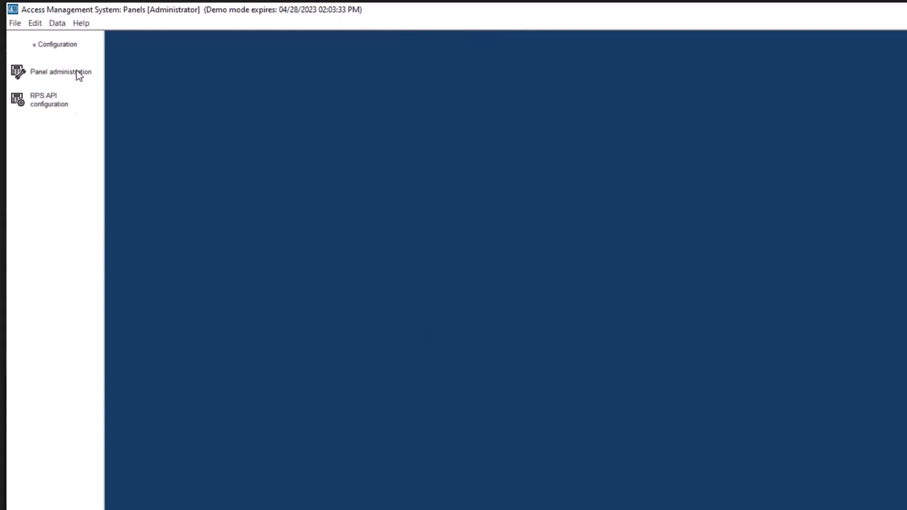
Open Panel administration and check the office B9512G panel's state reads Synchronized.
left_click(77, 73)
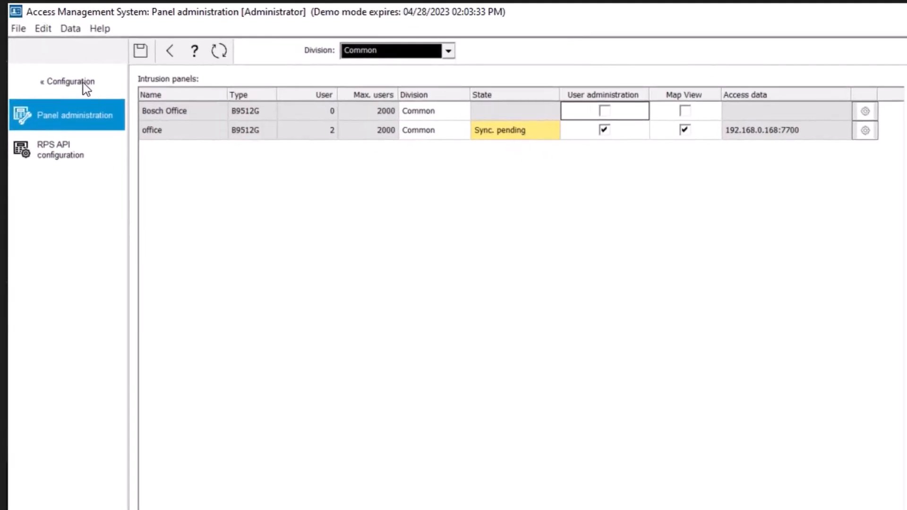
left_click(652, 158)
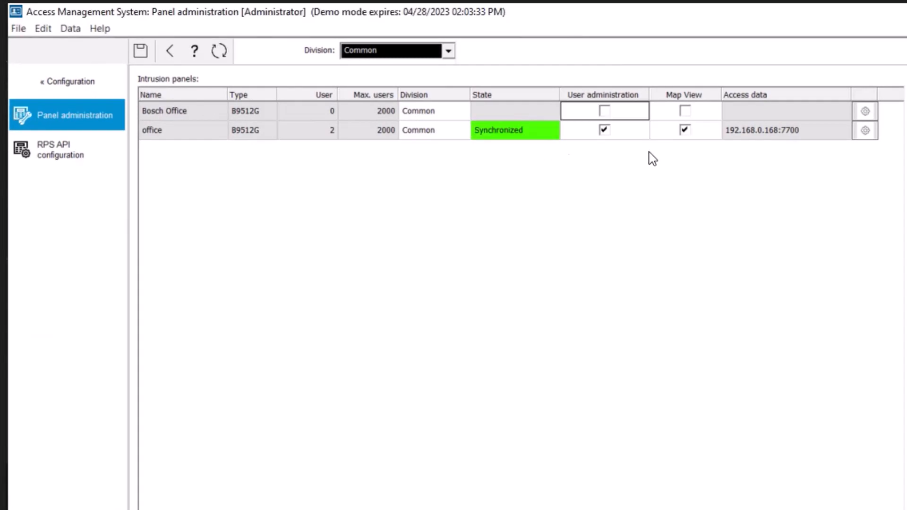